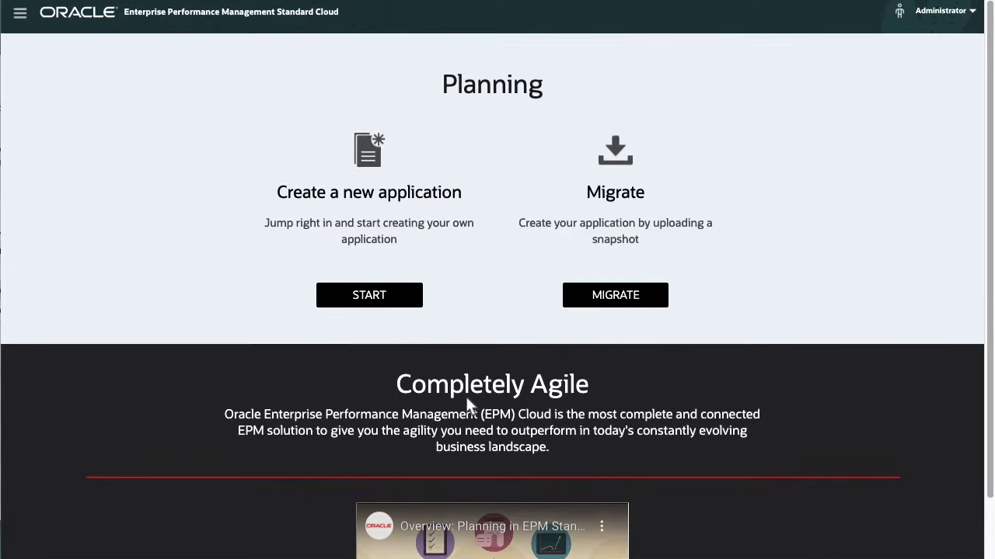
Start a new application named RevExp with the description "Revenue and Expense Planning" and continue to its details.
click(379, 294)
click(313, 209)
text(RevExp)
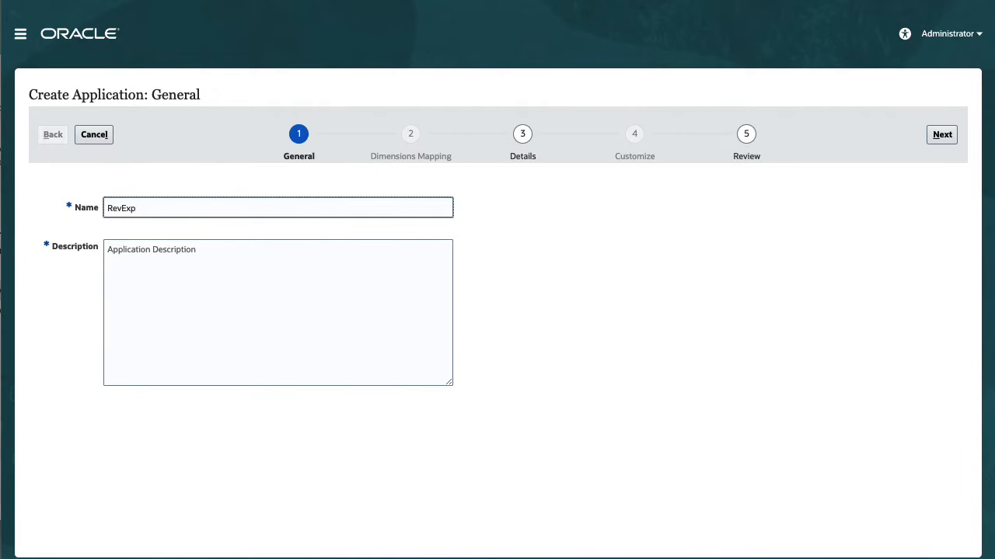
click(310, 246)
text(Rev)
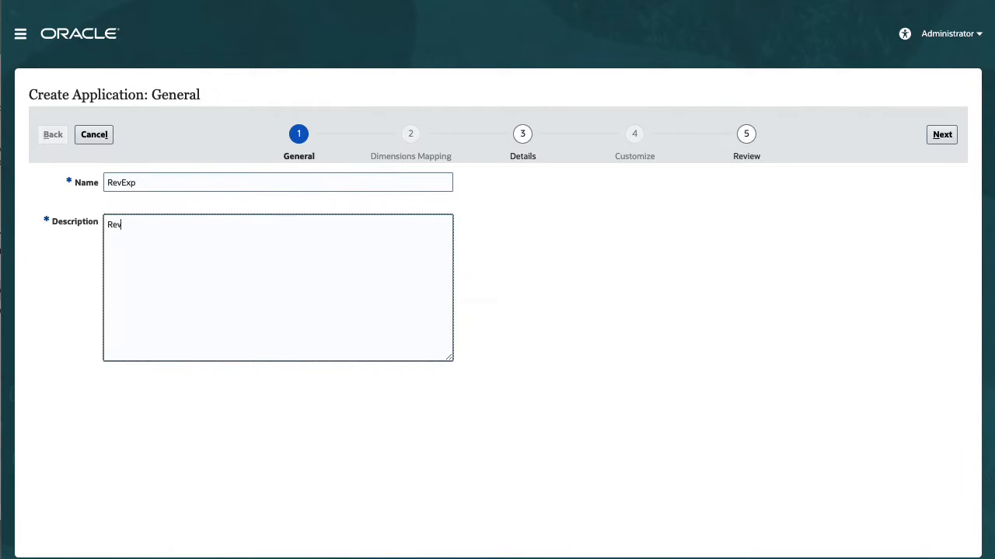
text(enue and Expense Planning)
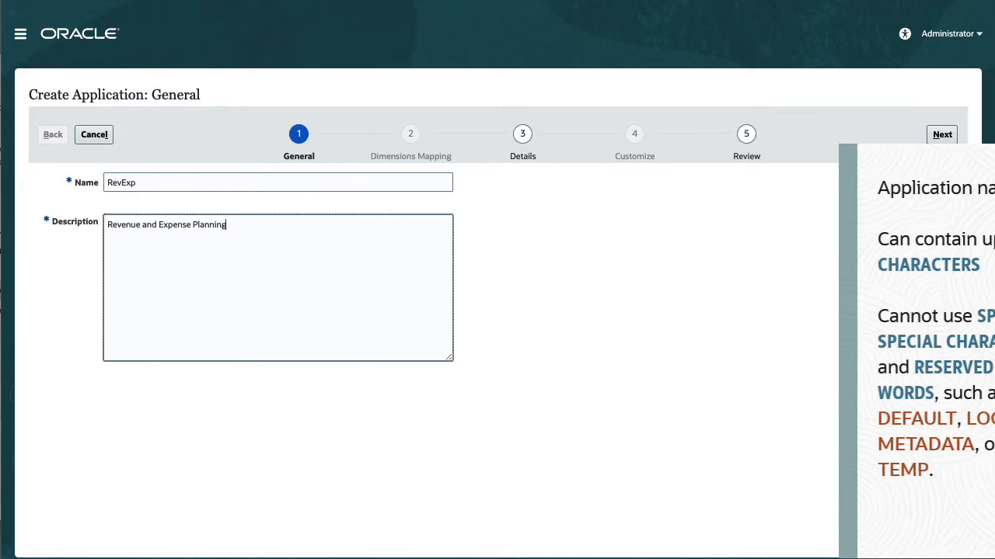
click(938, 141)
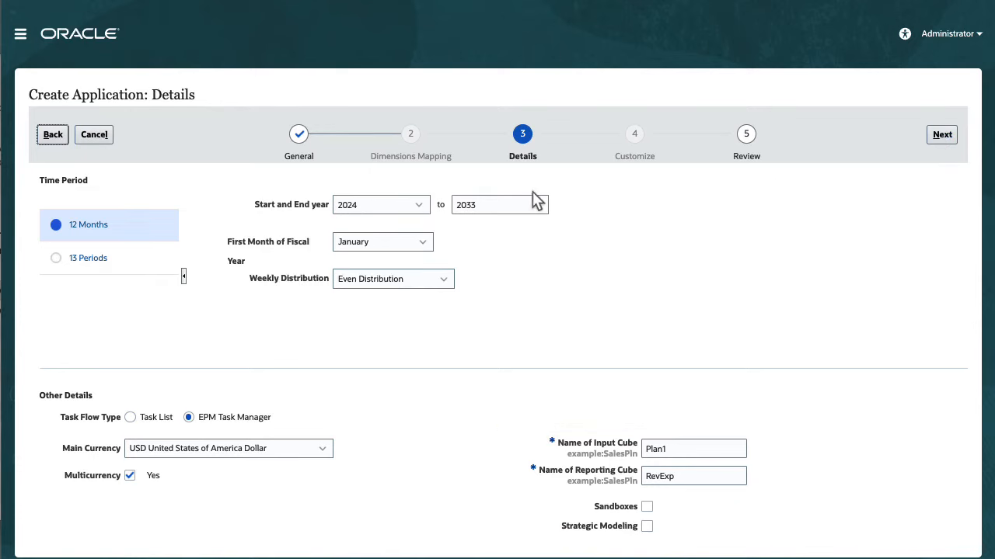
Set the start year to 2023, enable Sandboxes and Strategic Modeling, and continue to the review.
click(425, 210)
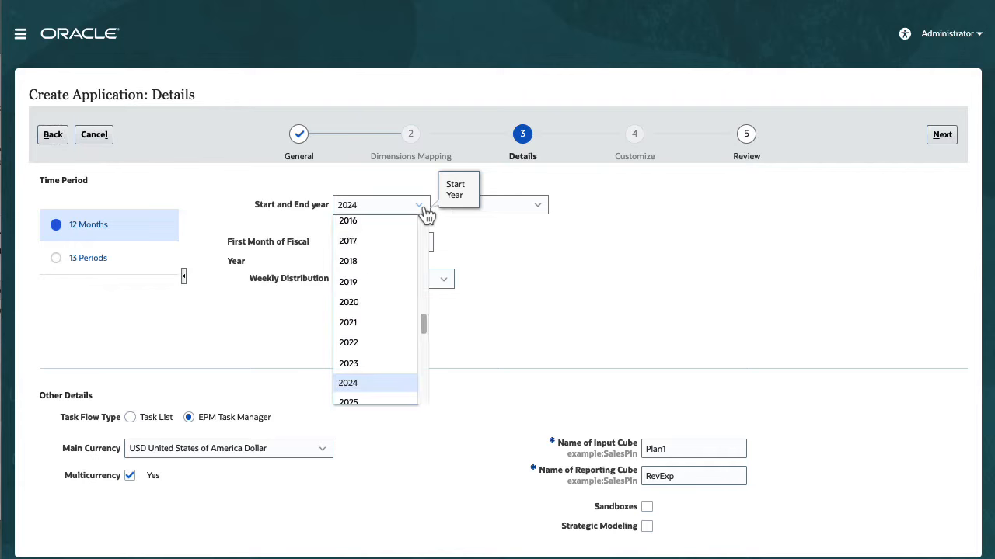
click(367, 360)
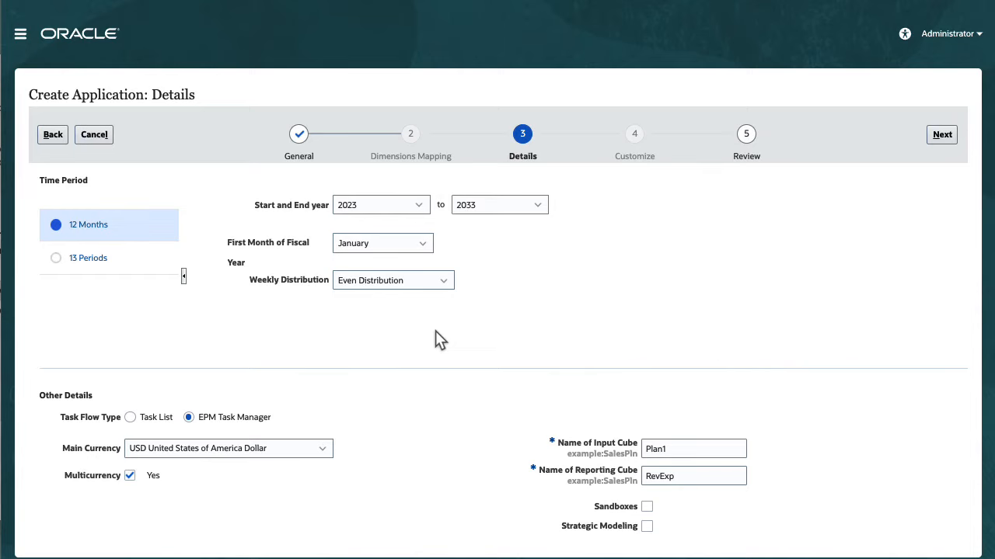
click(647, 510)
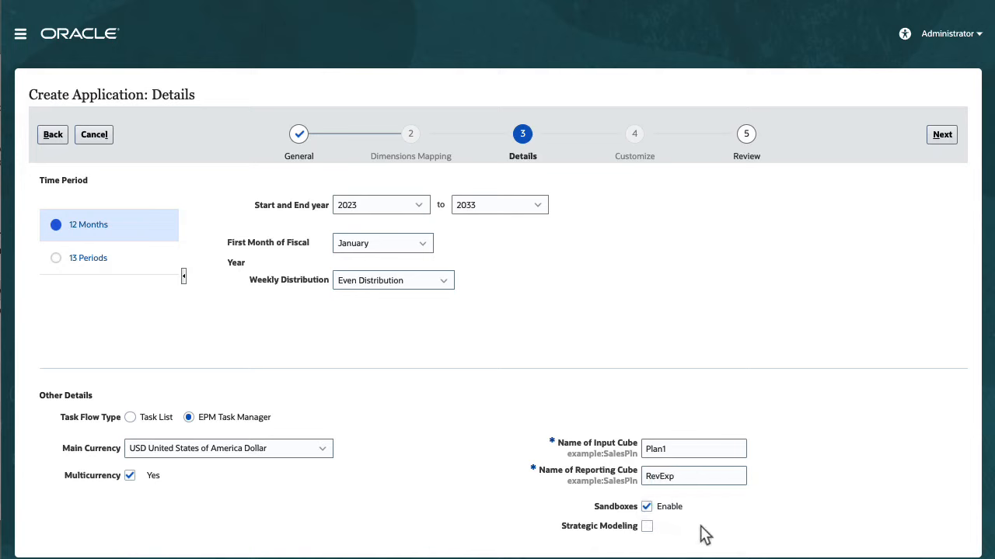
click(647, 528)
click(937, 137)
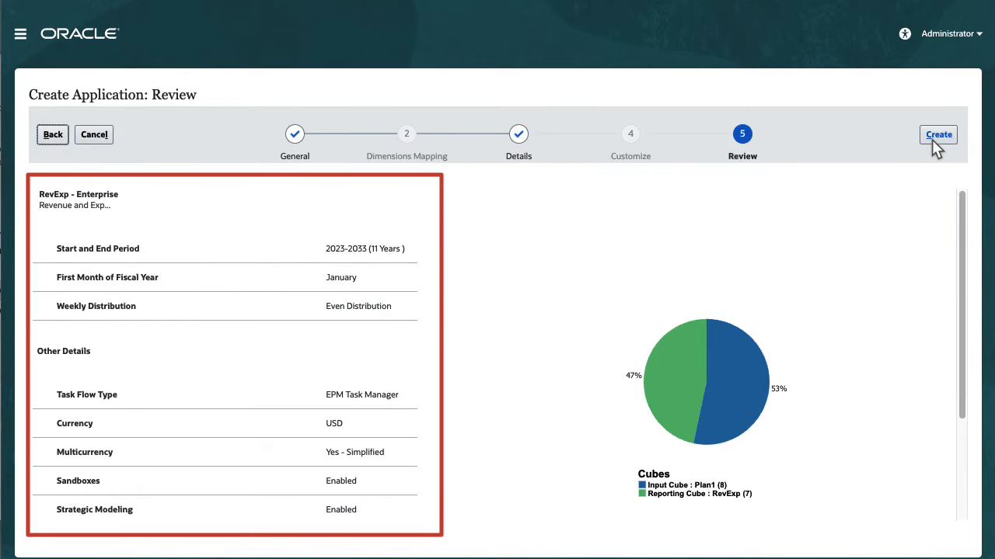
Create the reviewed application and open the configuration of its Financials module.
click(934, 138)
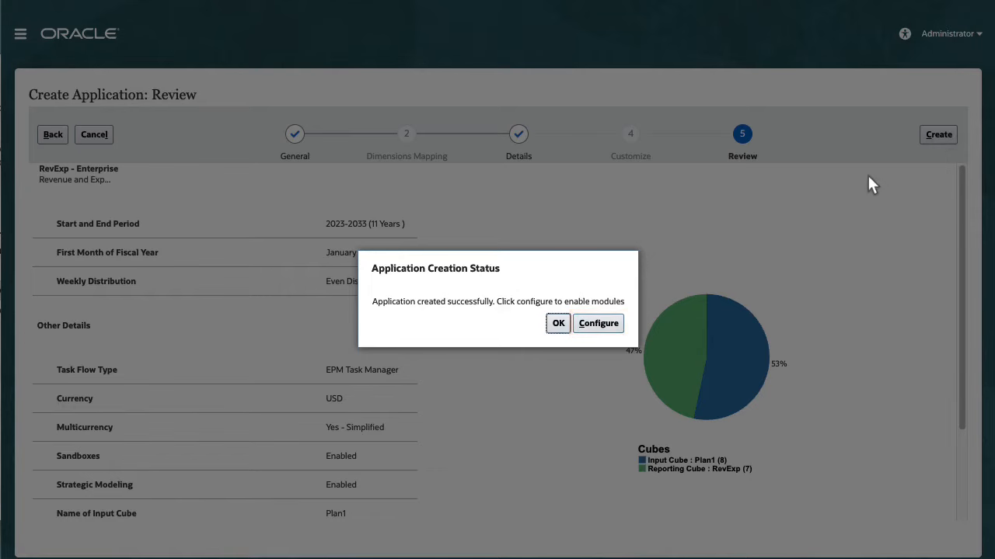
click(600, 324)
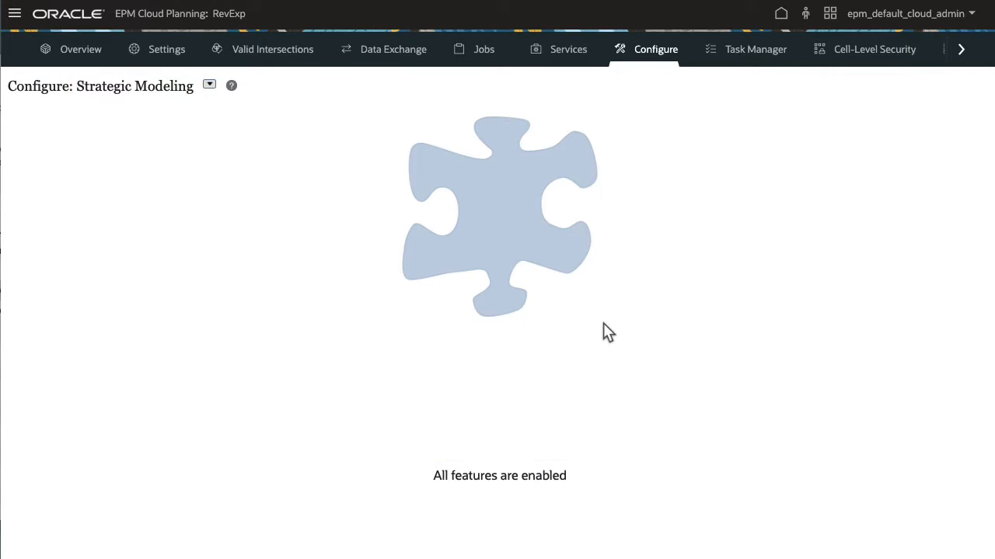
click(210, 85)
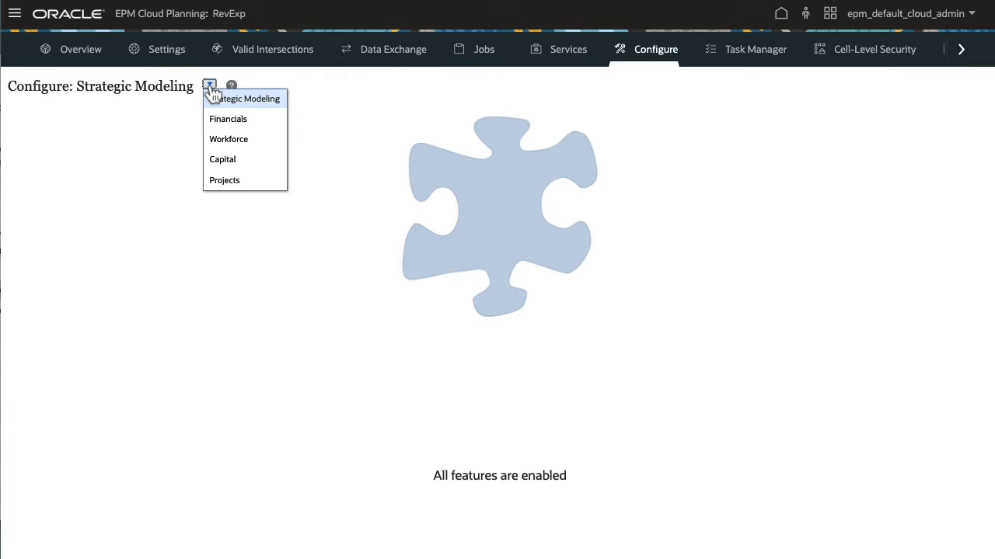
click(248, 117)
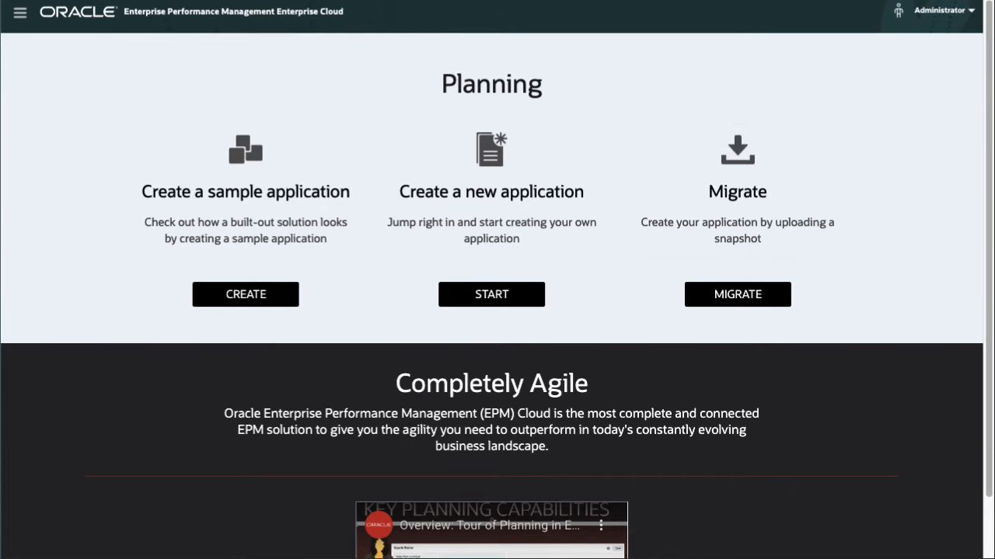
Create the sample application and acknowledge its creation.
click(245, 299)
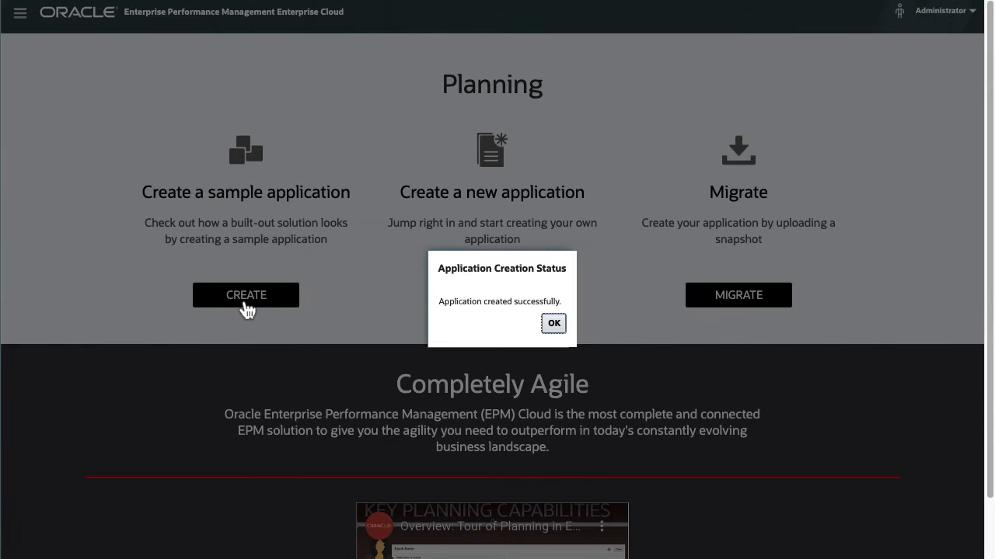
click(554, 323)
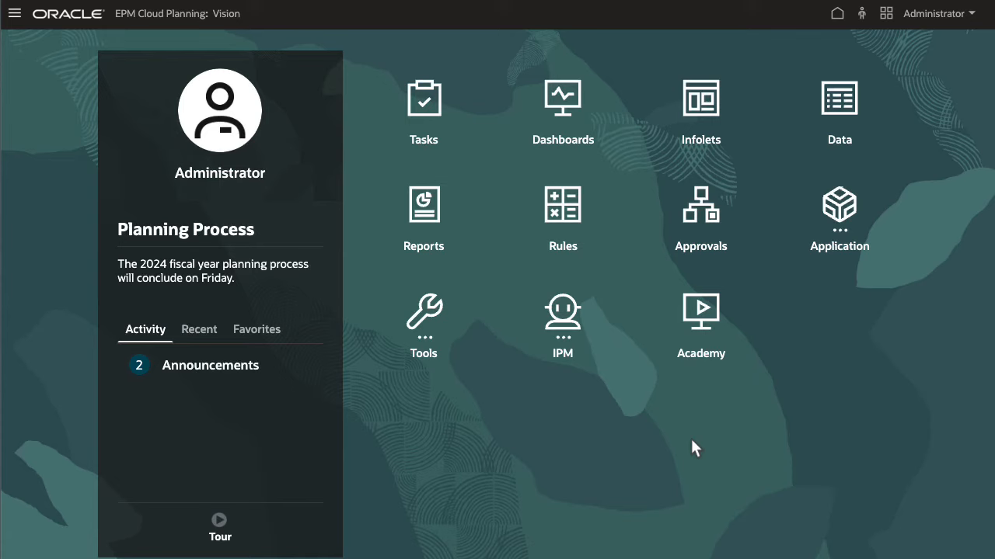
Remove the Vision sample application from its application overview.
click(829, 254)
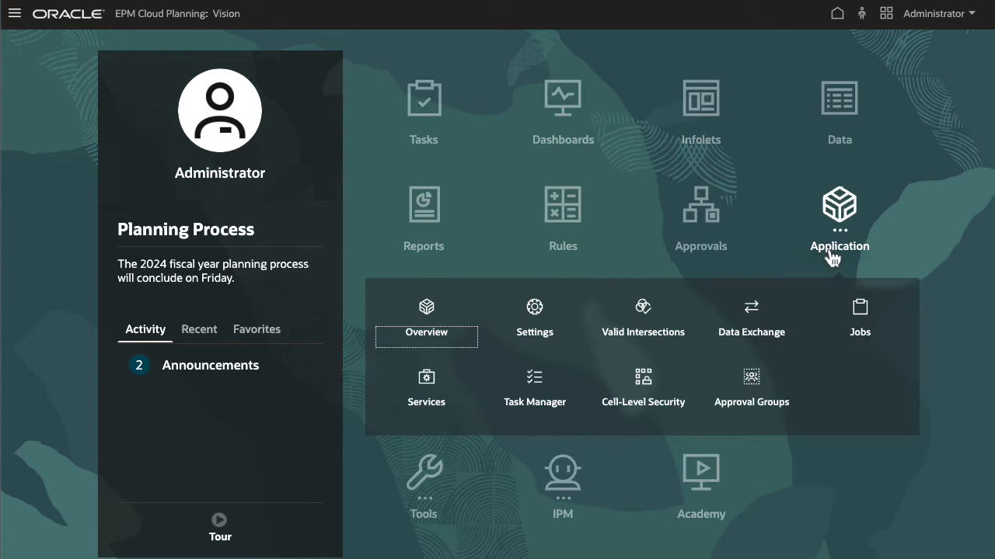
click(426, 336)
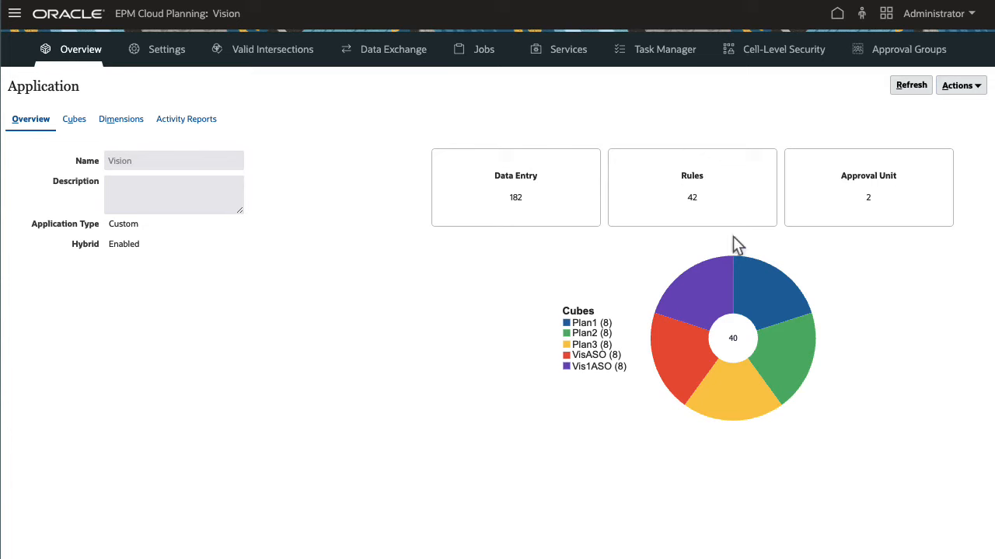
click(960, 89)
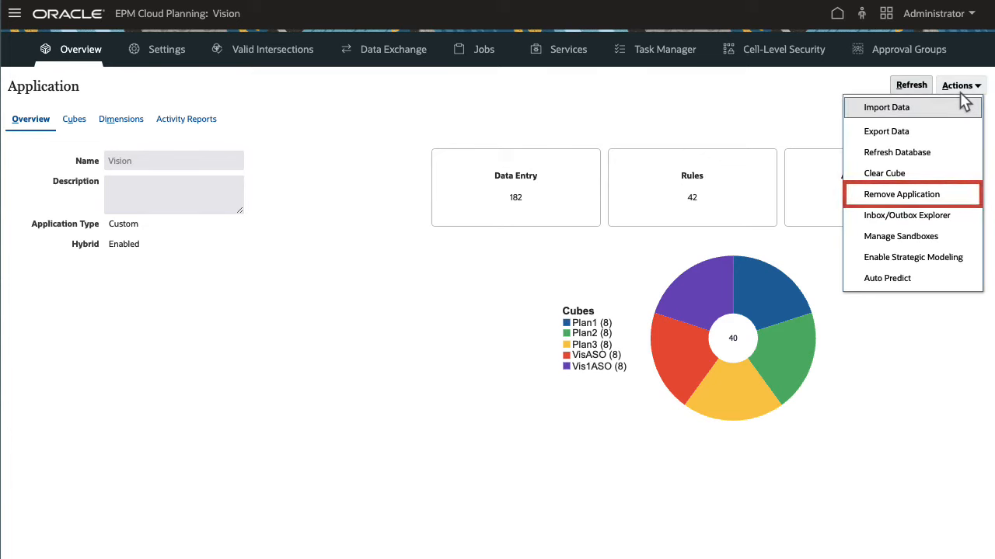
click(868, 195)
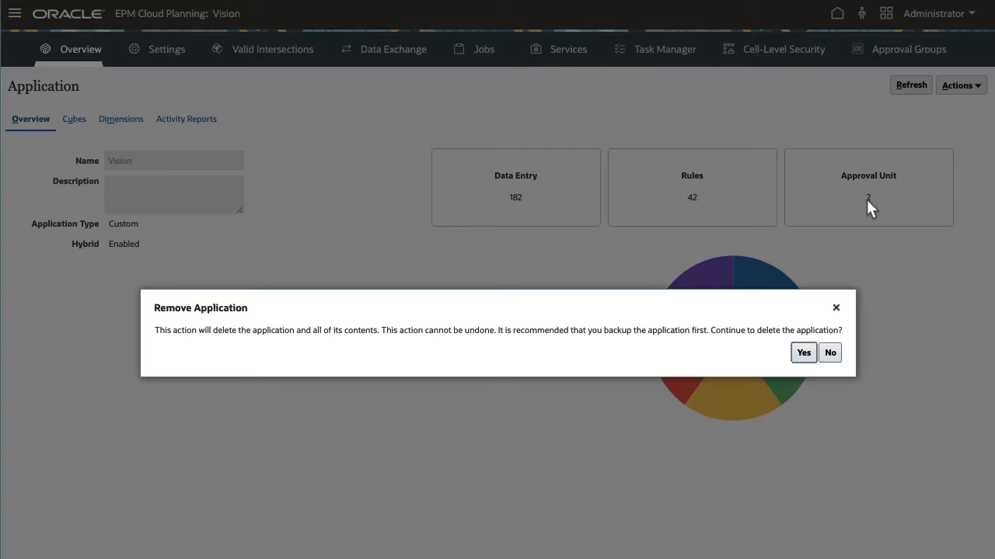
click(803, 354)
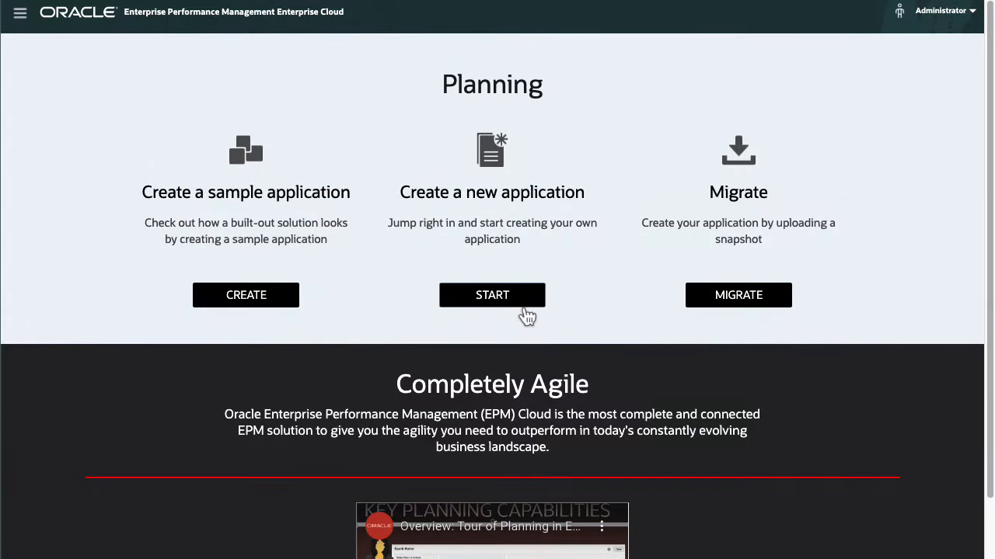
Start a new Custom application named HyPlan with the description "Revenue and Expense Planning" and continue to its details.
click(520, 308)
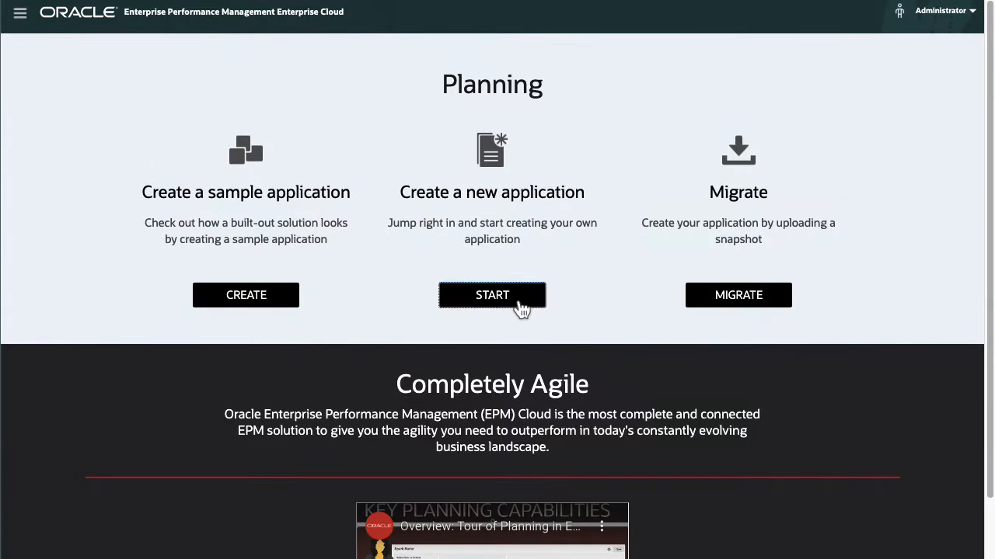
click(388, 203)
text(HyPlan)
key(Tab)
text(Rev)
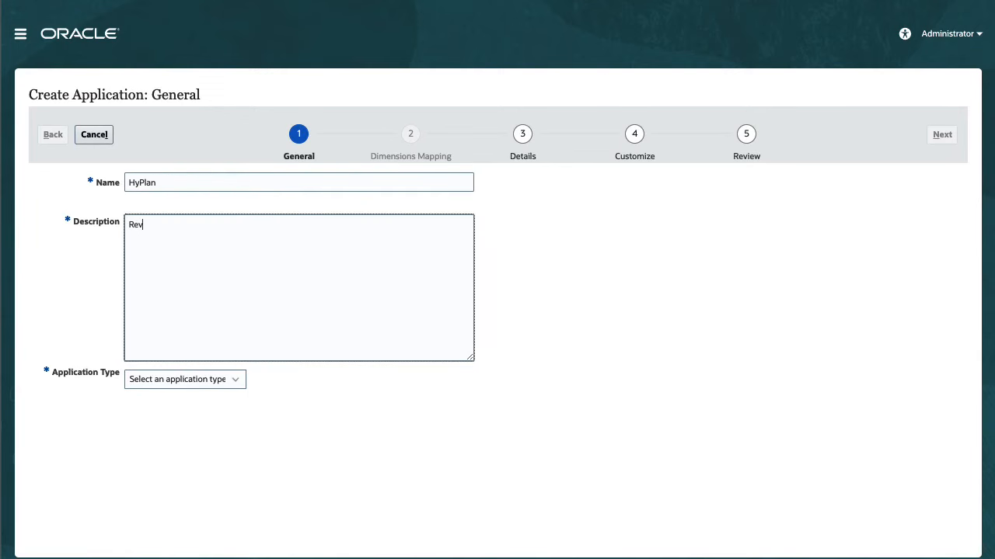
text(enue and Expense Planning)
click(238, 381)
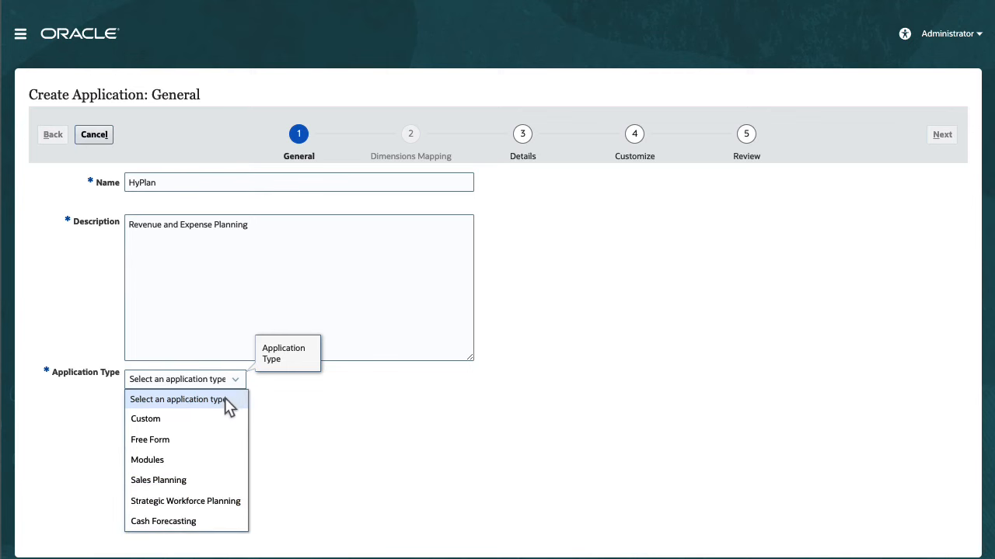
click(217, 421)
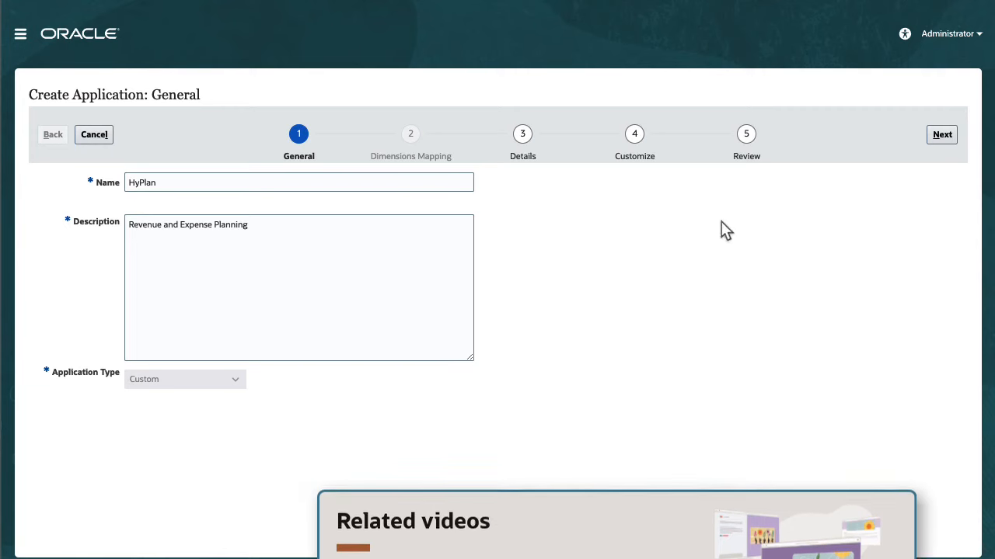
click(938, 144)
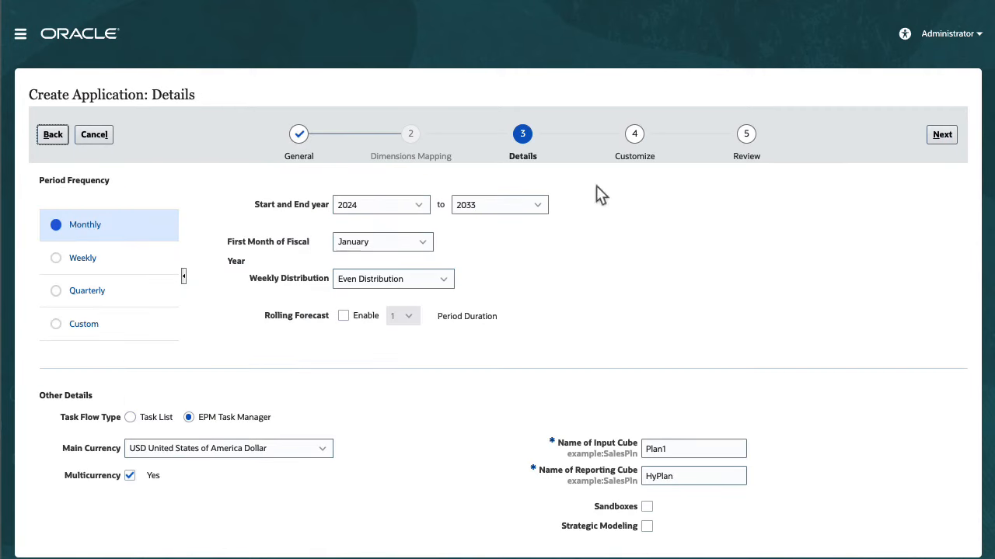
Set the start year to 2023 and enable Rolling Forecast with a period duration of 4.
click(427, 206)
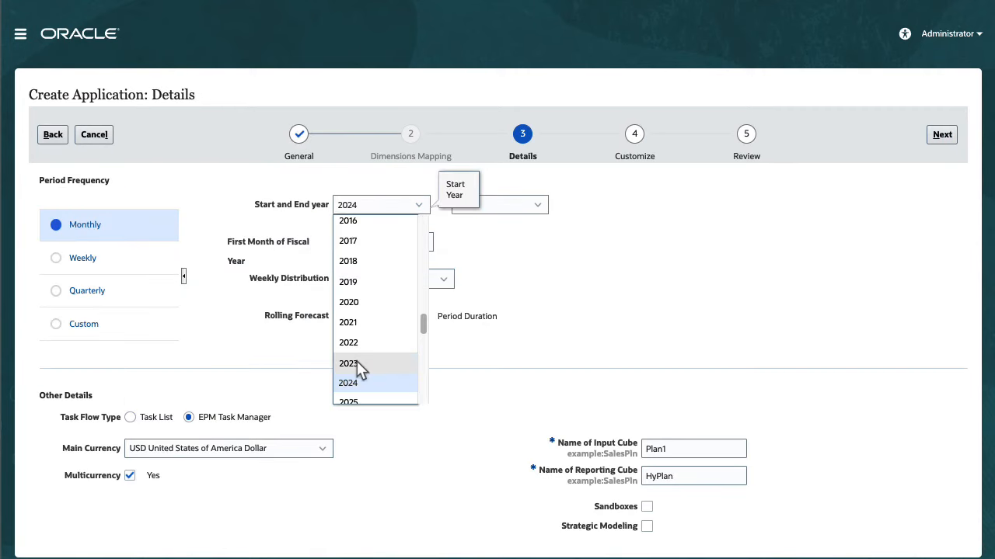
click(392, 363)
click(344, 318)
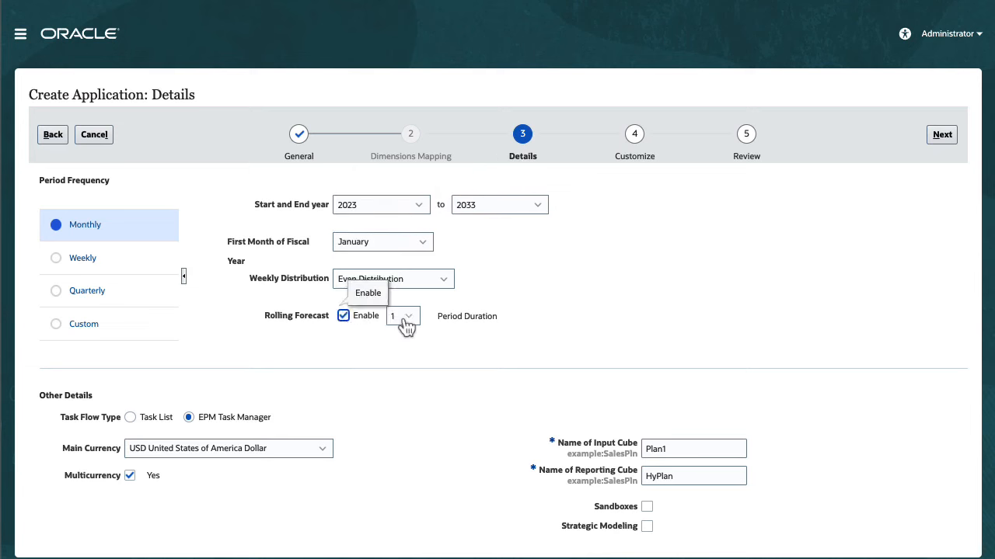
click(404, 317)
click(400, 398)
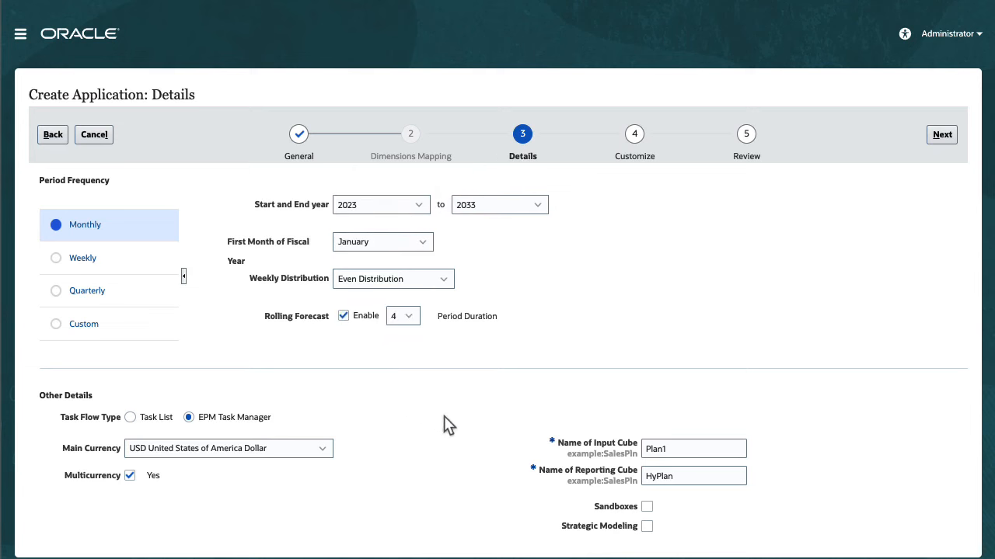
Enable Sandboxes and Strategic Modeling for HyPlan and continue to the metadata and custom dimensions.
click(646, 508)
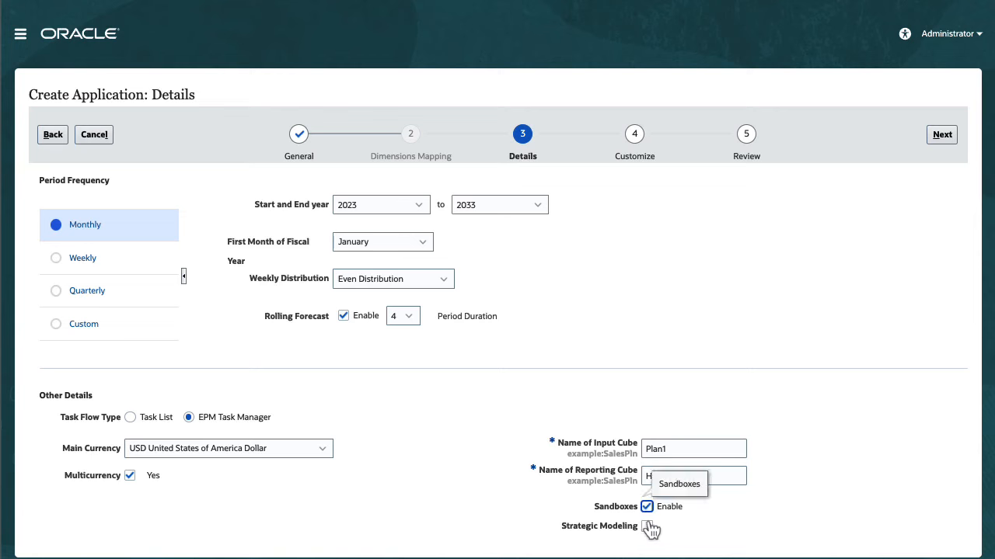
click(647, 528)
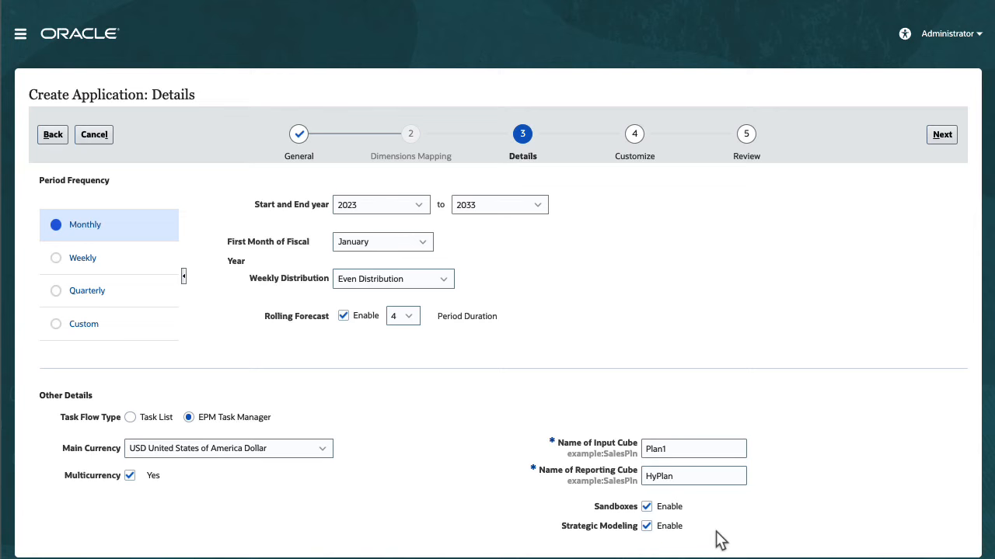
click(944, 140)
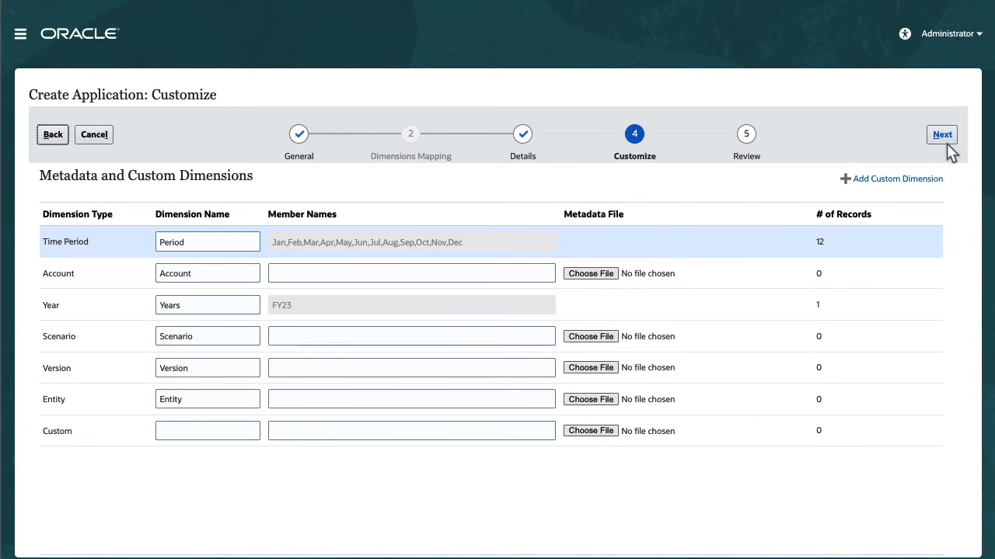
Keep the default dimensions, review the HyPlan settings, and create the application.
click(943, 139)
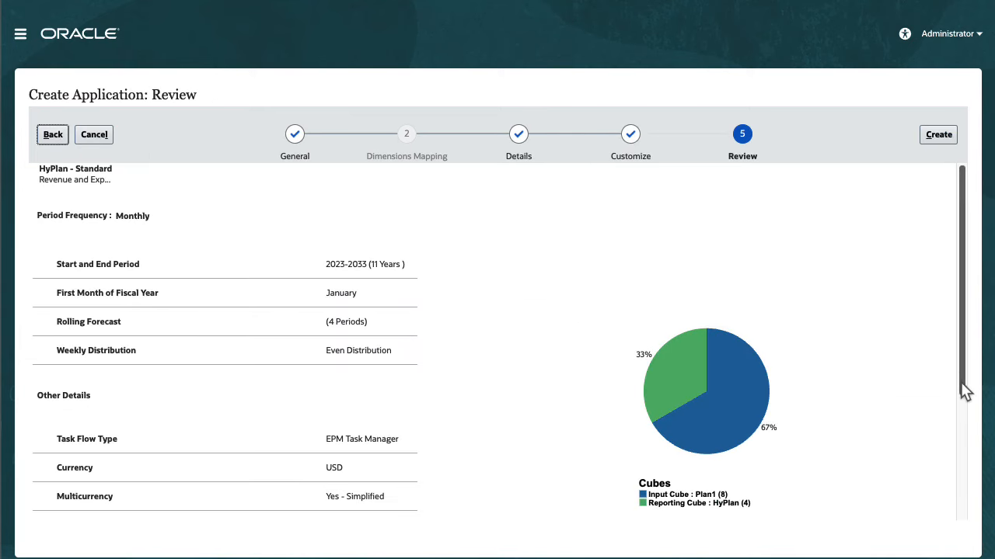
drag(964, 393, 966, 185)
click(932, 140)
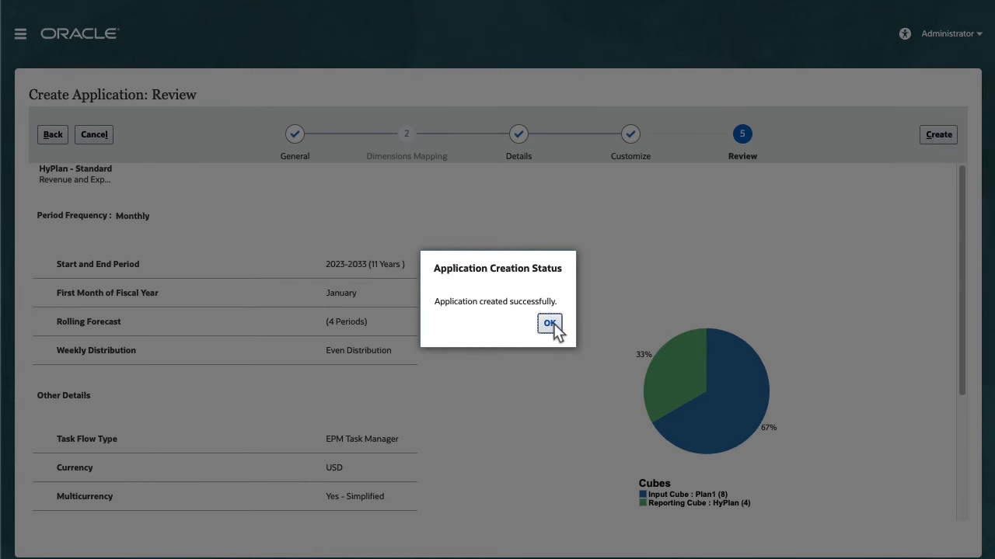
click(548, 325)
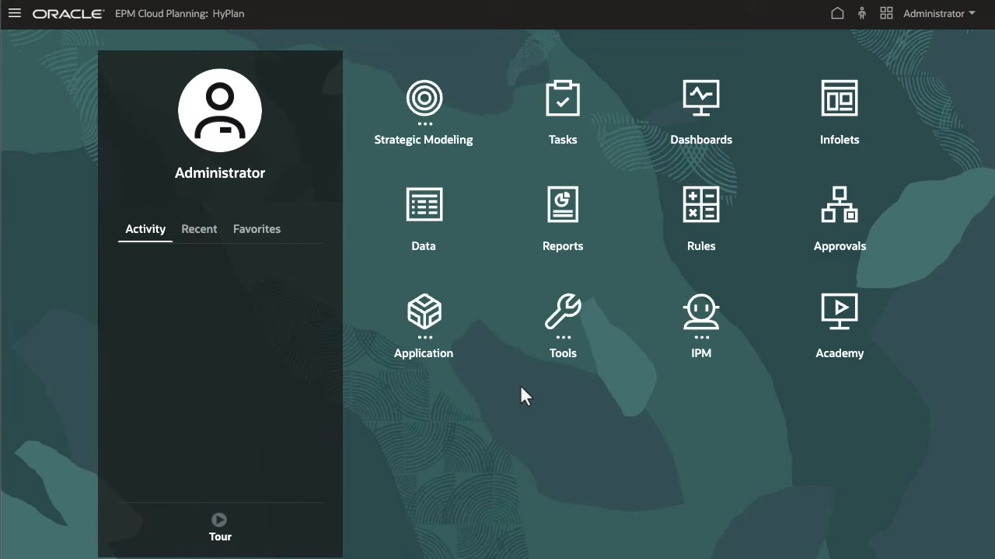
click(970, 15)
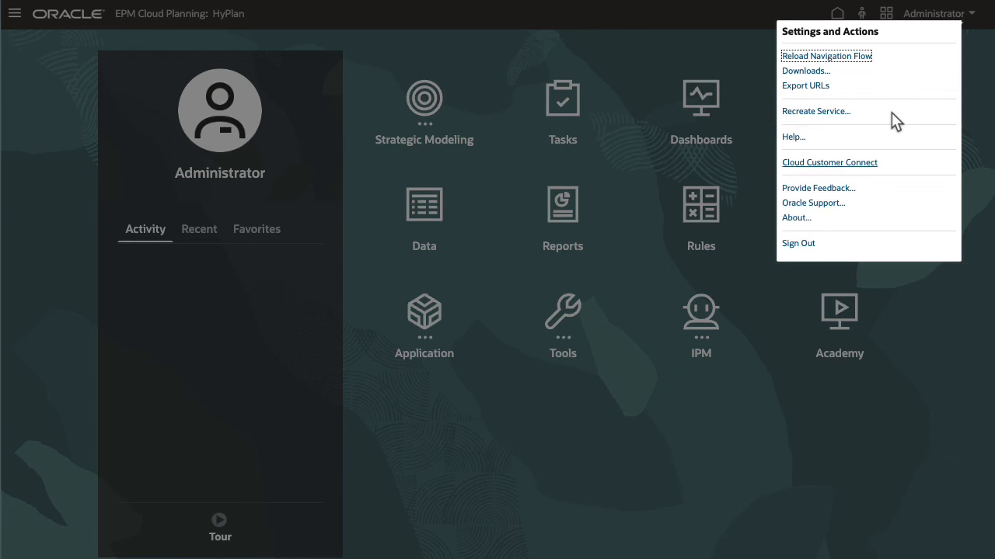
click(678, 407)
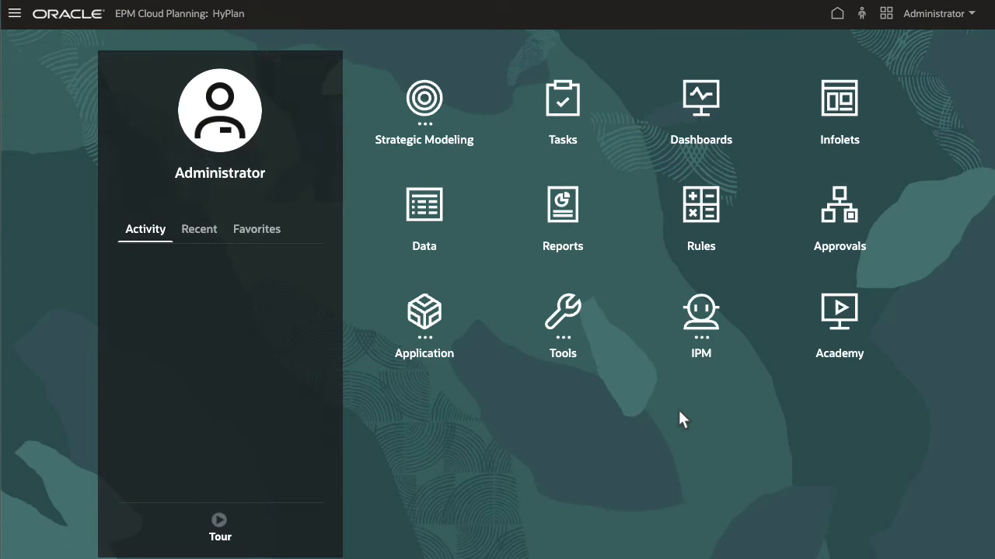